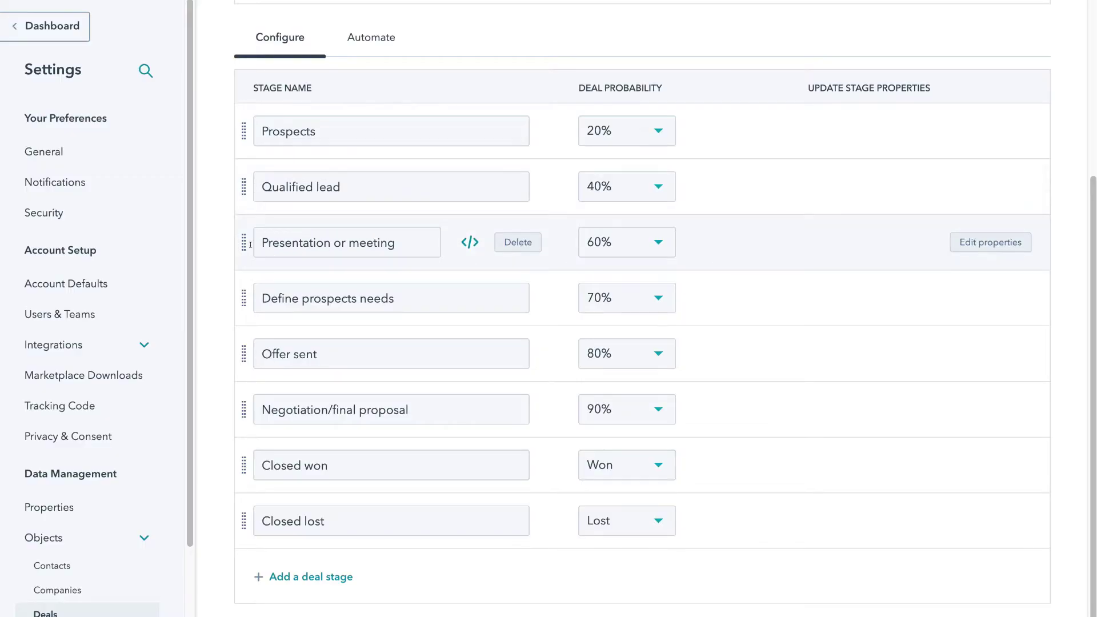
pyautogui.moveTo(243, 241)
pyautogui.mouseDown()
pyautogui.moveTo(243, 325)
pyautogui.moveTo(243, 241)
pyautogui.mouseUp()
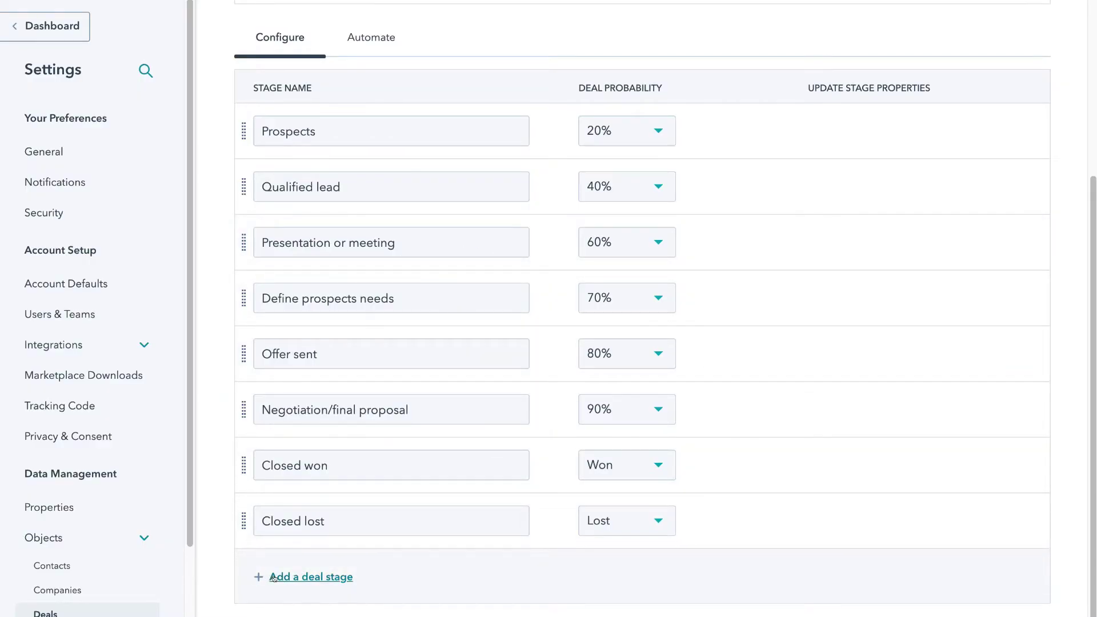
pyautogui.click(316, 576)
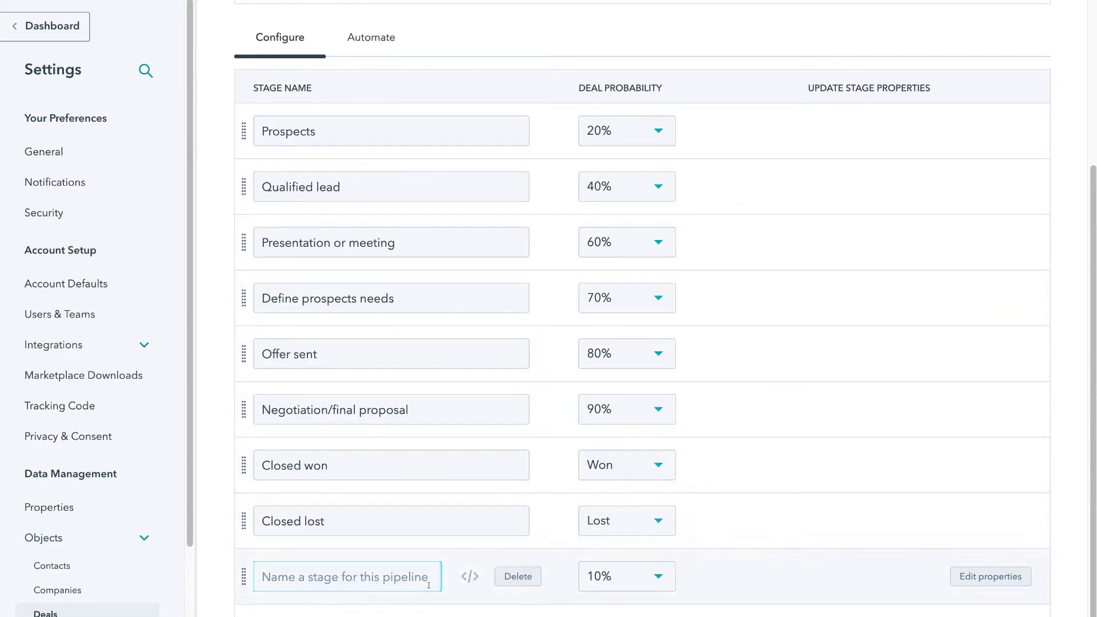
pyautogui.click(519, 577)
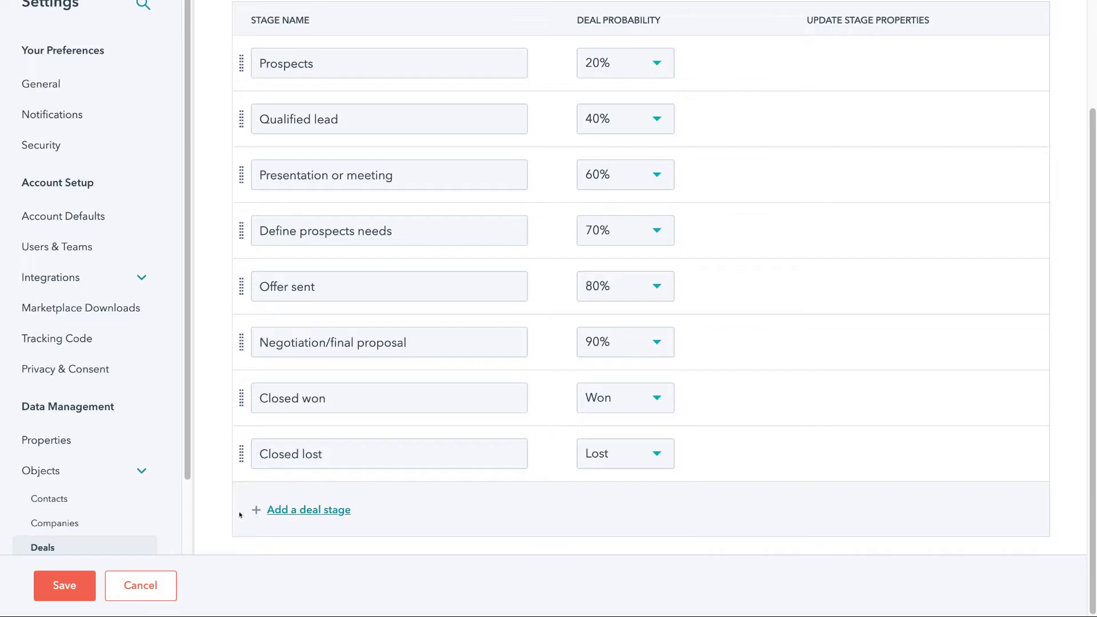
# Save the deal stage configuration and show the automation options for the Sales Pipeline.
pyautogui.click(67, 584)
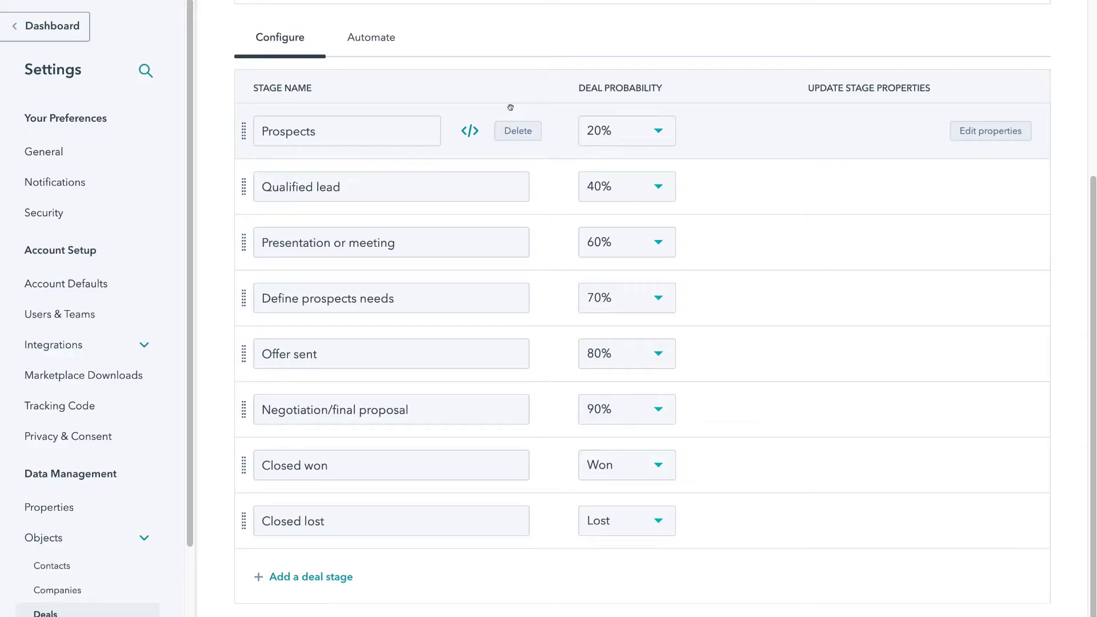
pyautogui.scroll(5, 541, 219)
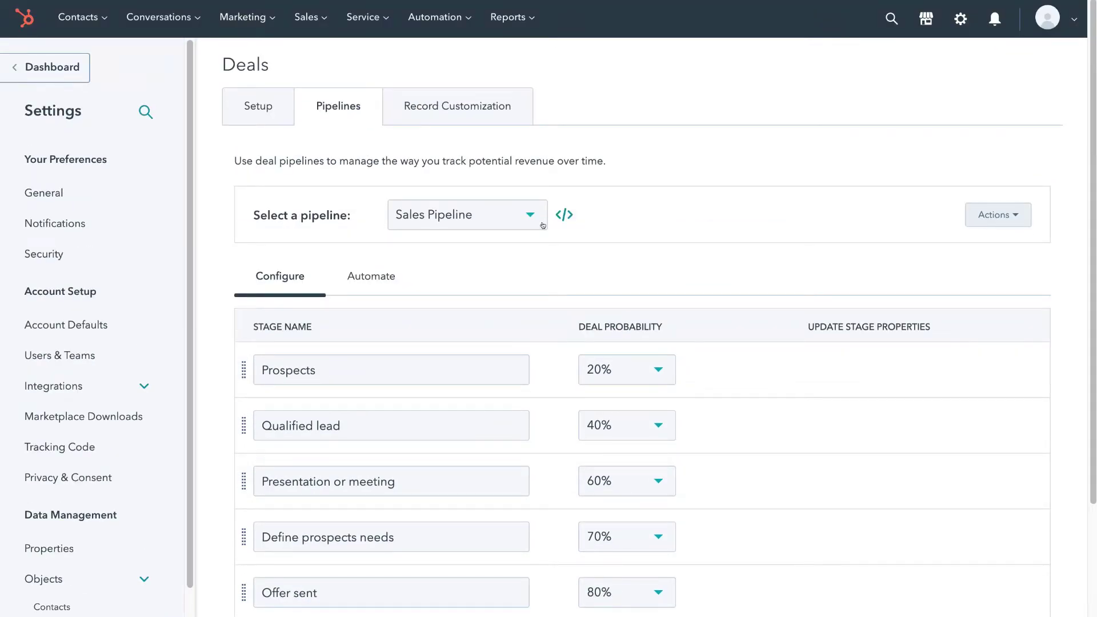
pyautogui.click(367, 279)
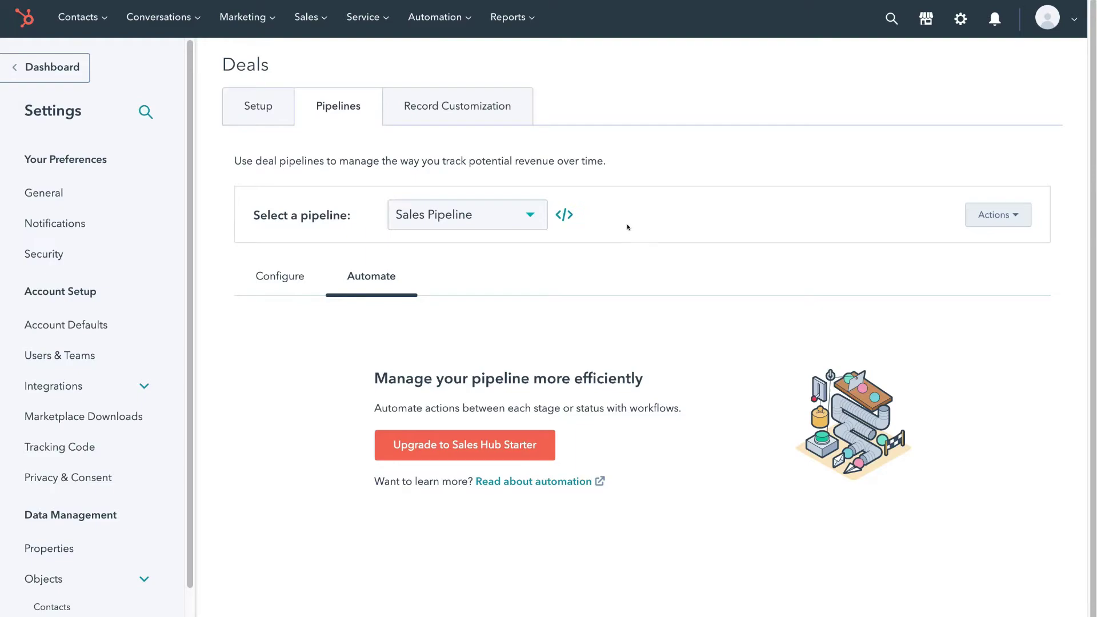
# Open the sales deals board and look across the Sales Pipeline stages through to Closed lost.
pyautogui.click(314, 21)
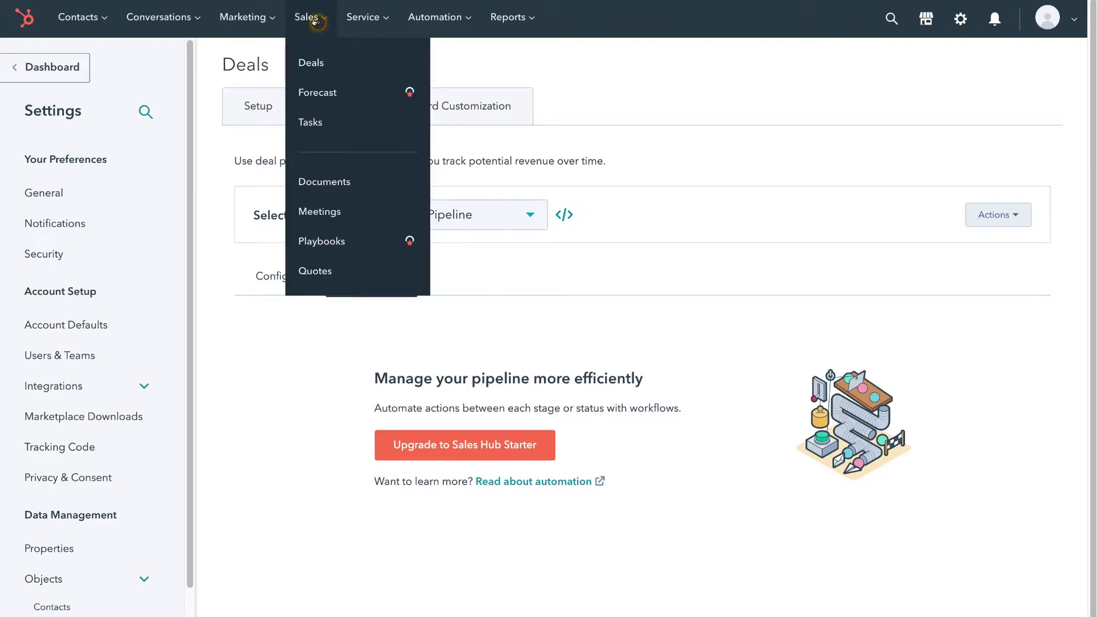
pyautogui.click(369, 56)
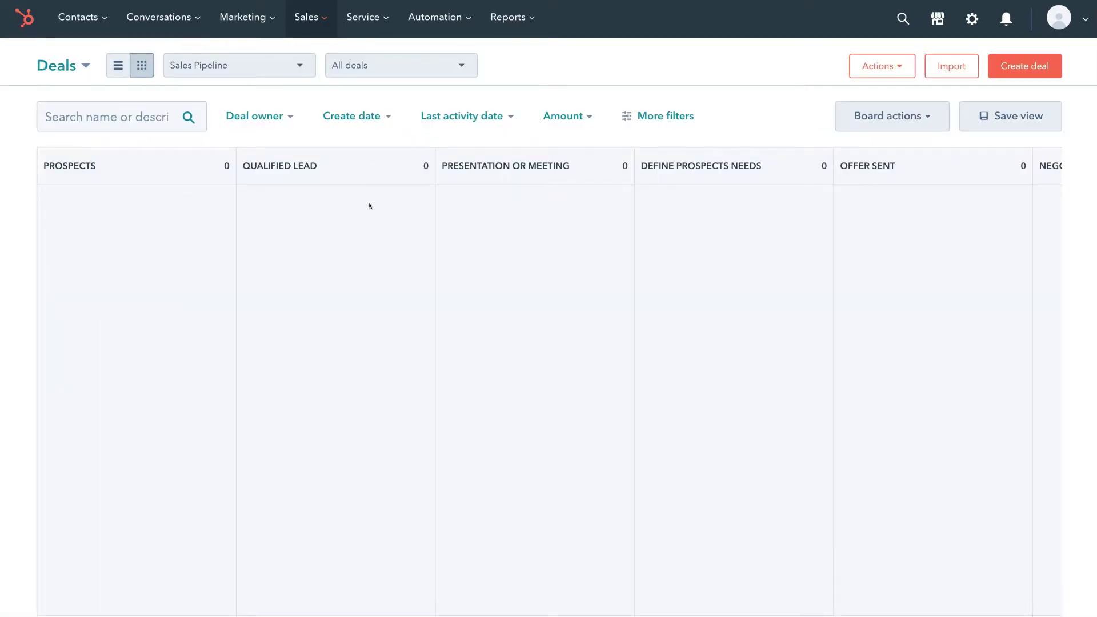
pyautogui.scroll(-2, 274, 581)
pyautogui.moveTo(285, 609); pyautogui.dragTo(641, 612)
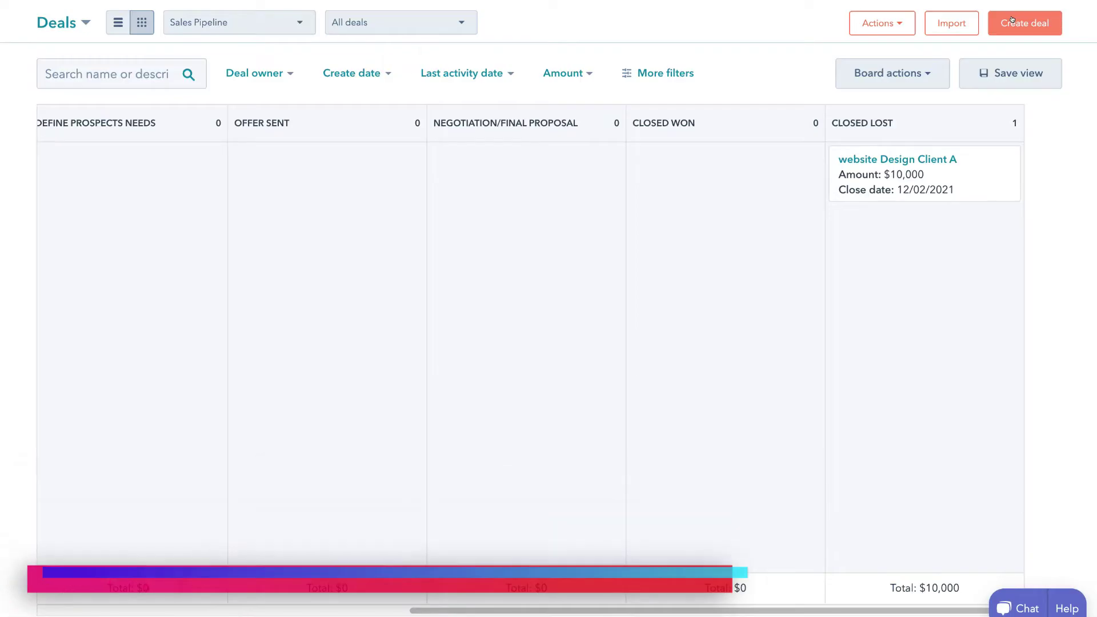
# Start a new deal "App Development Client B" in Sales Pipeline, with stage Qualified lead, amount $8,000 and close date 12/31/2021.
pyautogui.click(1011, 22)
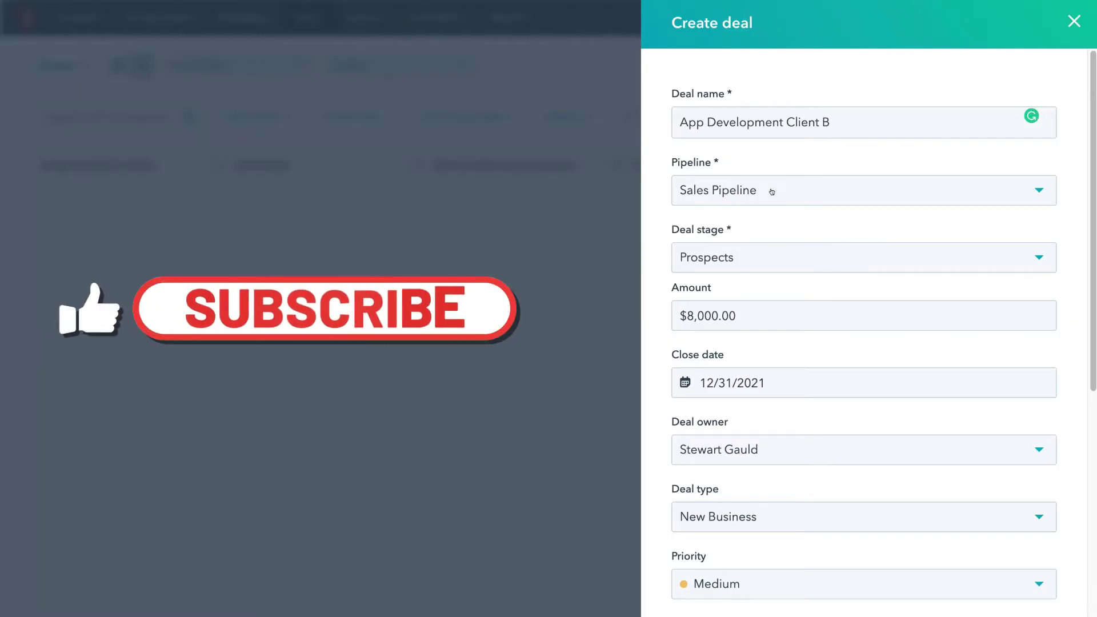
pyautogui.scroll(-1, 797, 236)
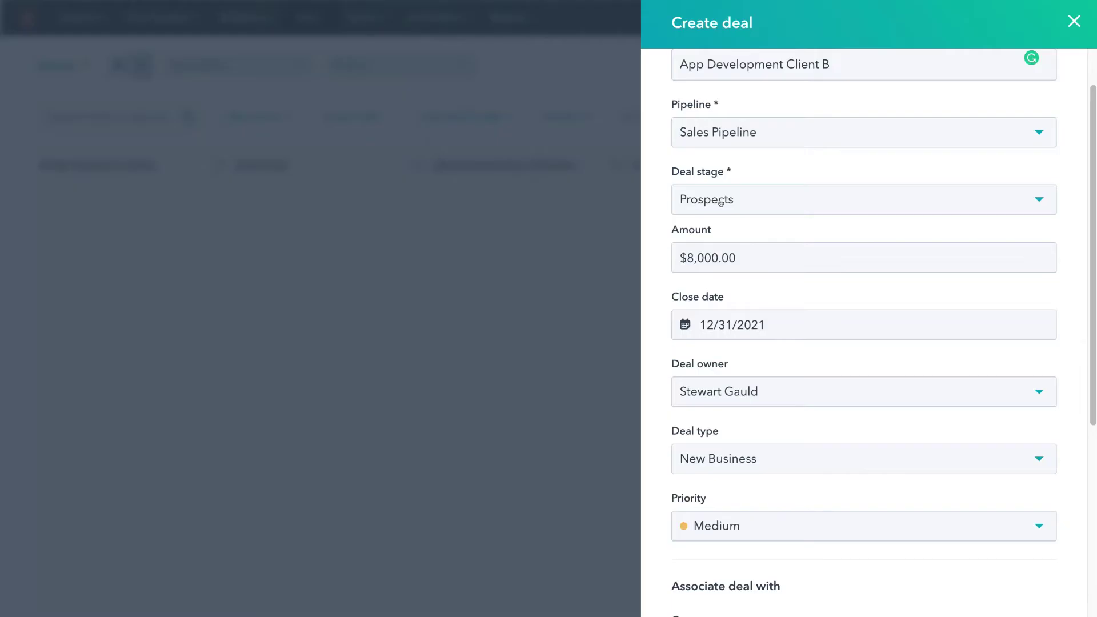
pyautogui.click(806, 191)
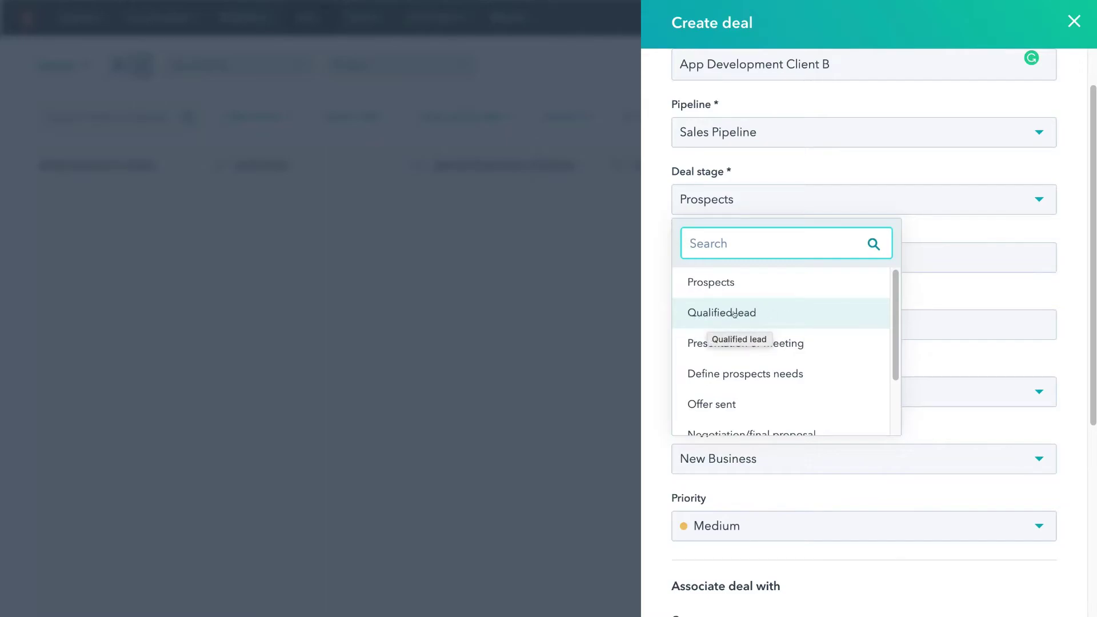
pyautogui.click(769, 313)
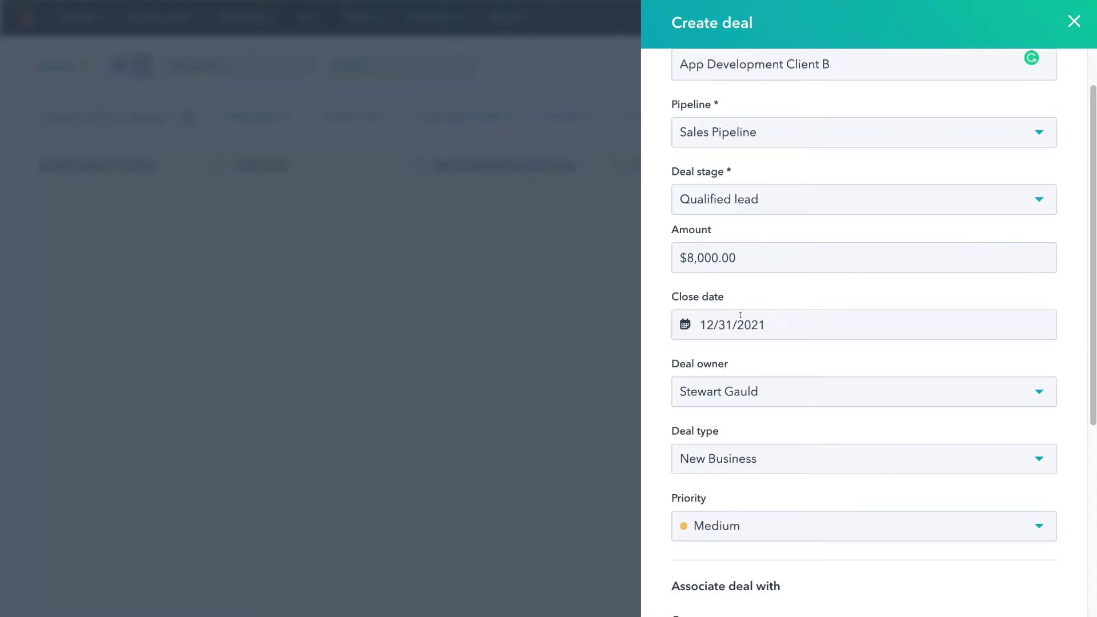
# Set the new deal's type to New Business and its priority to Medium.
pyautogui.scroll(-2, 775, 313)
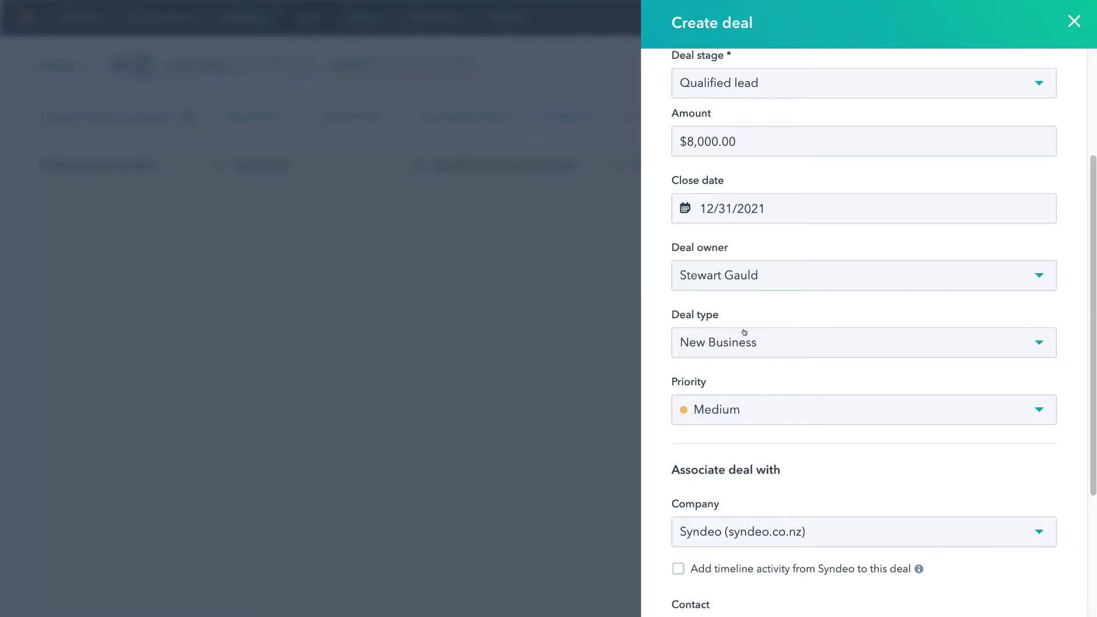
pyautogui.click(798, 330)
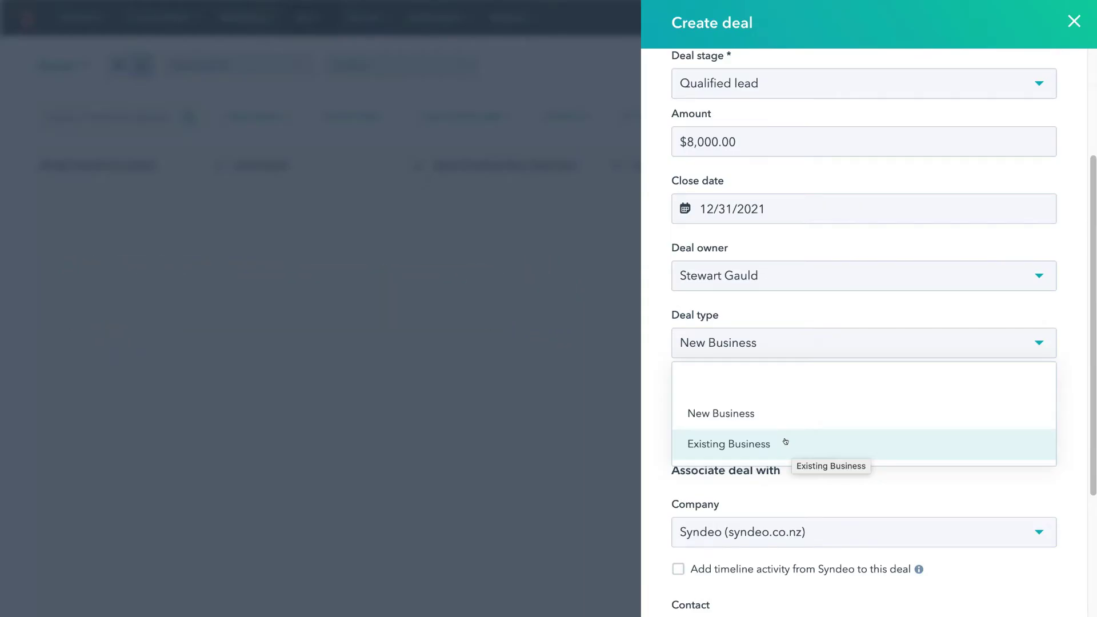
pyautogui.click(793, 414)
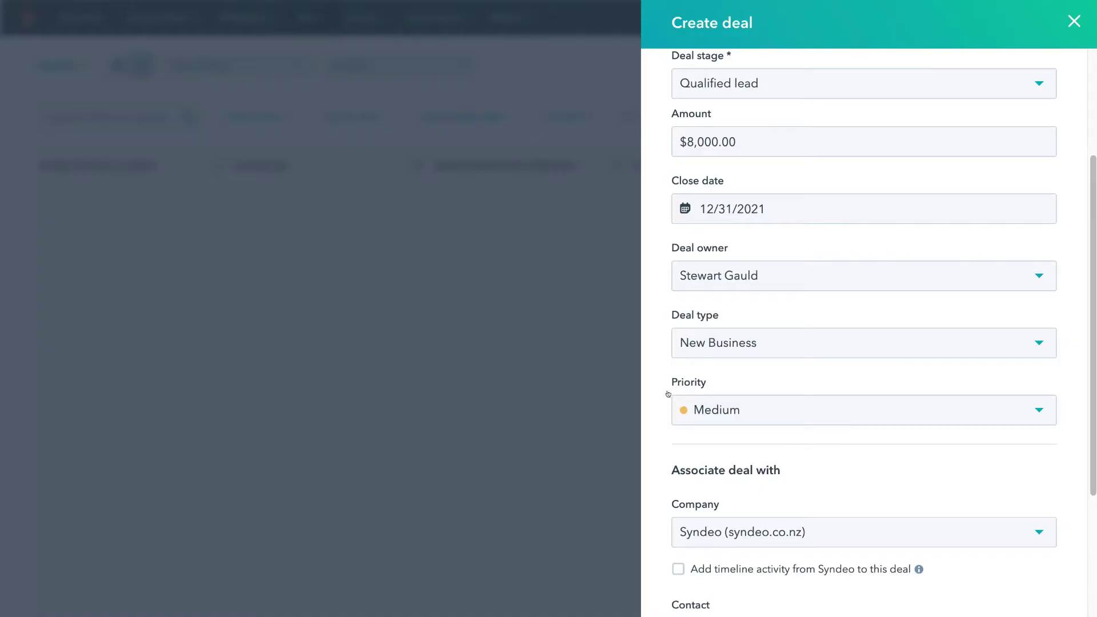
pyautogui.click(763, 406)
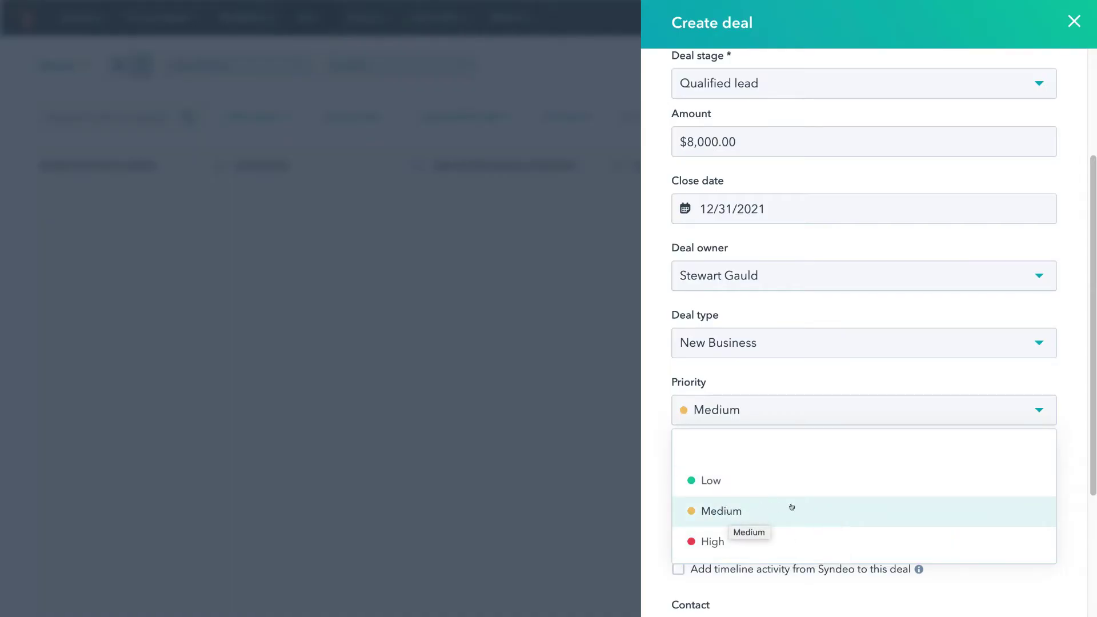
pyautogui.click(761, 512)
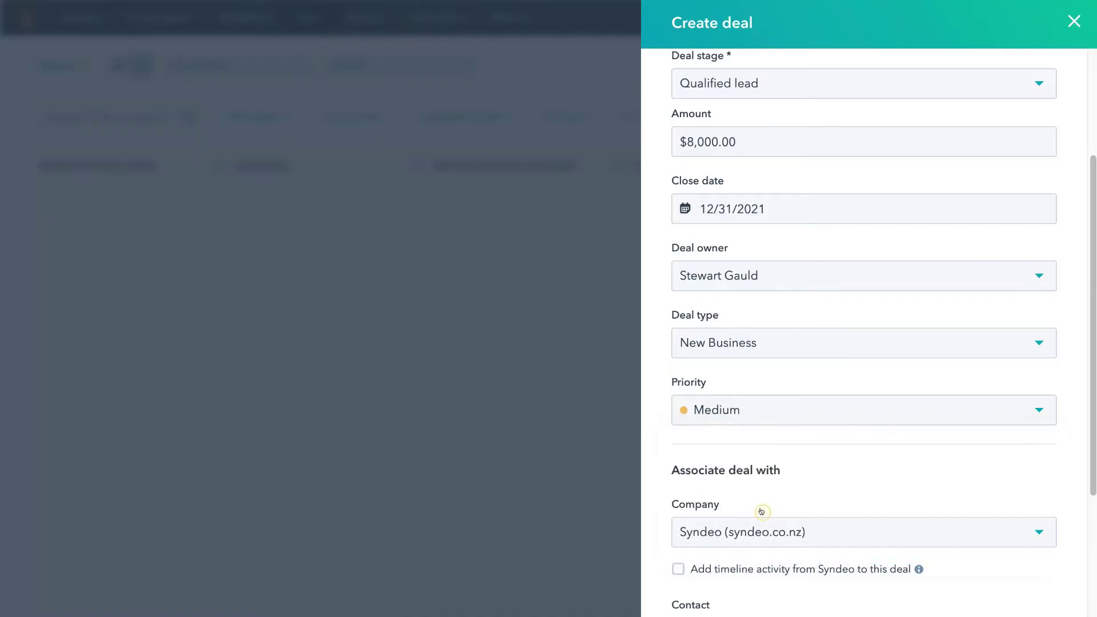
# Add the last 30 days of timeline activity from the associated company Syndeo and its contact, and create the deal.
pyautogui.scroll(-3, 876, 497)
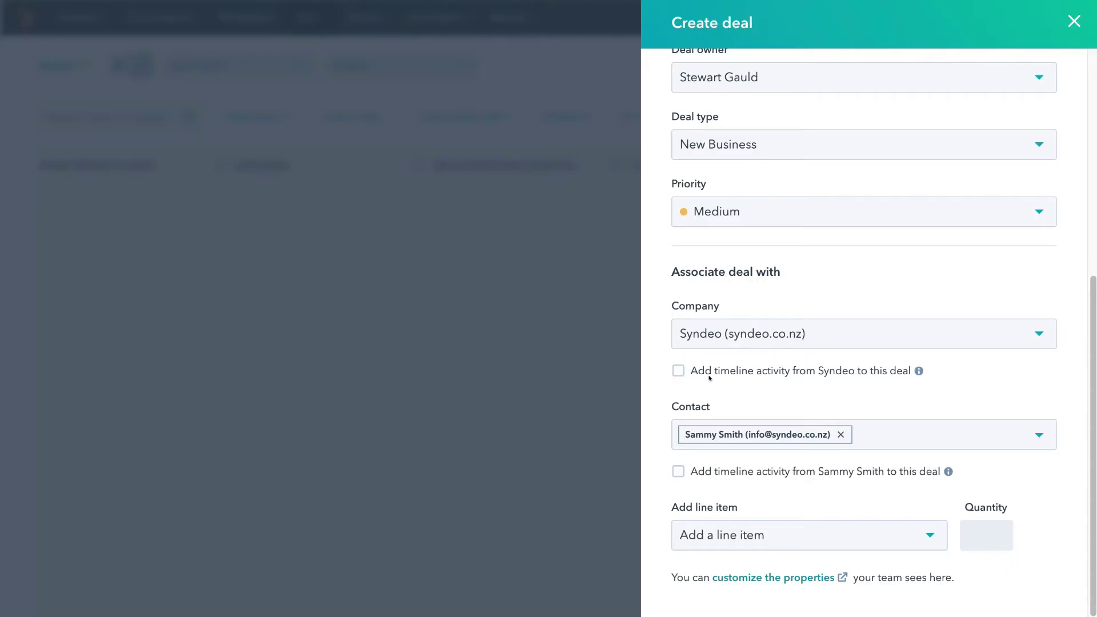
pyautogui.click(677, 371)
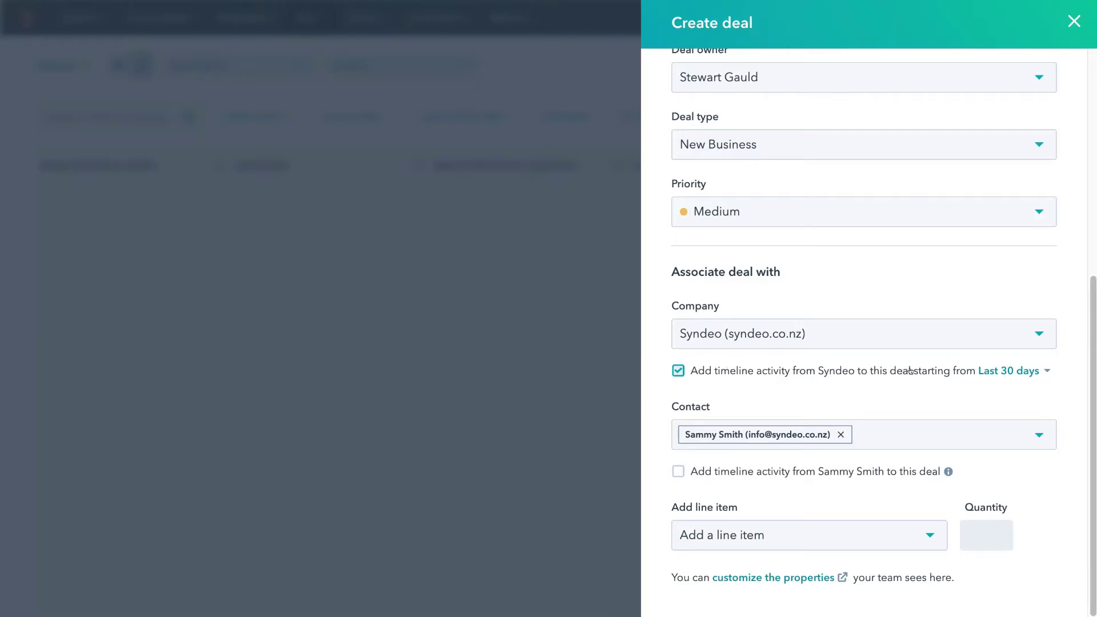
pyautogui.click(1044, 370)
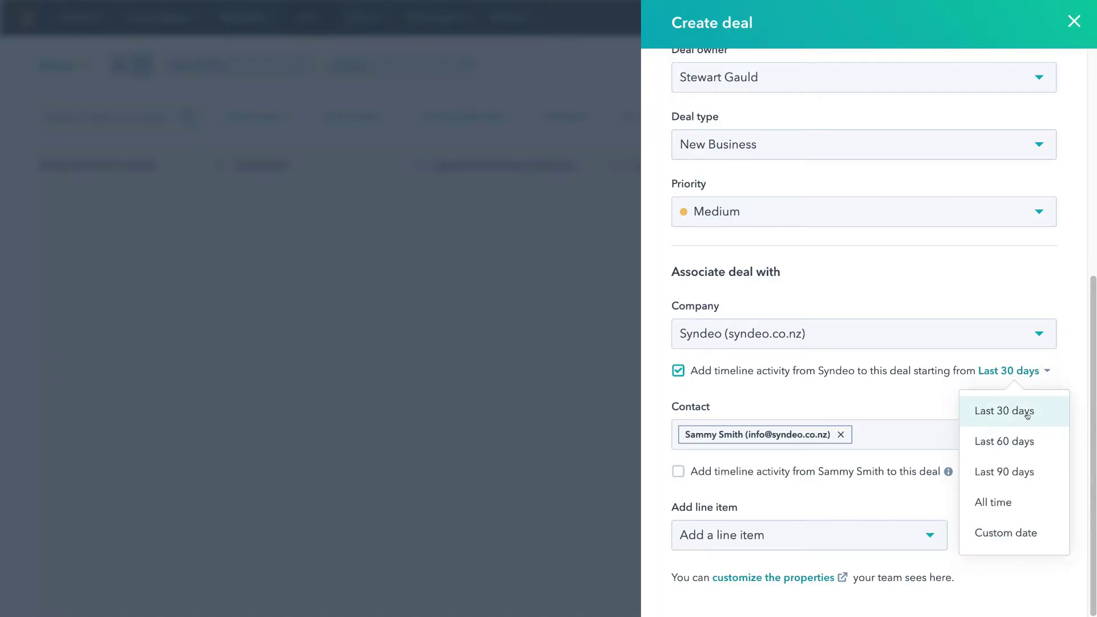
pyautogui.click(1034, 412)
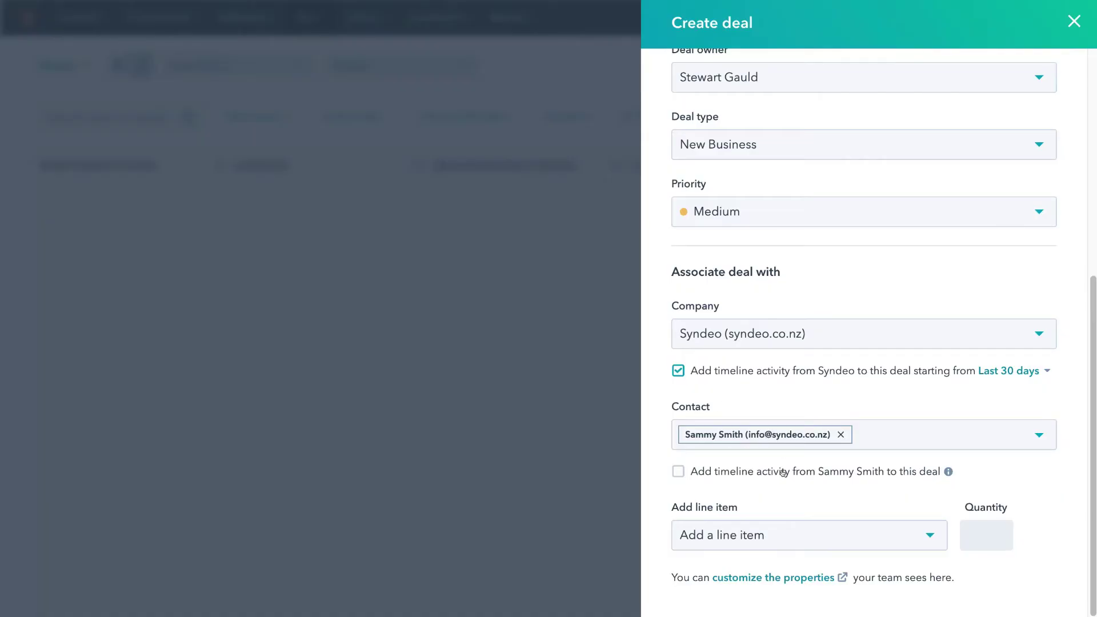
pyautogui.click(677, 470)
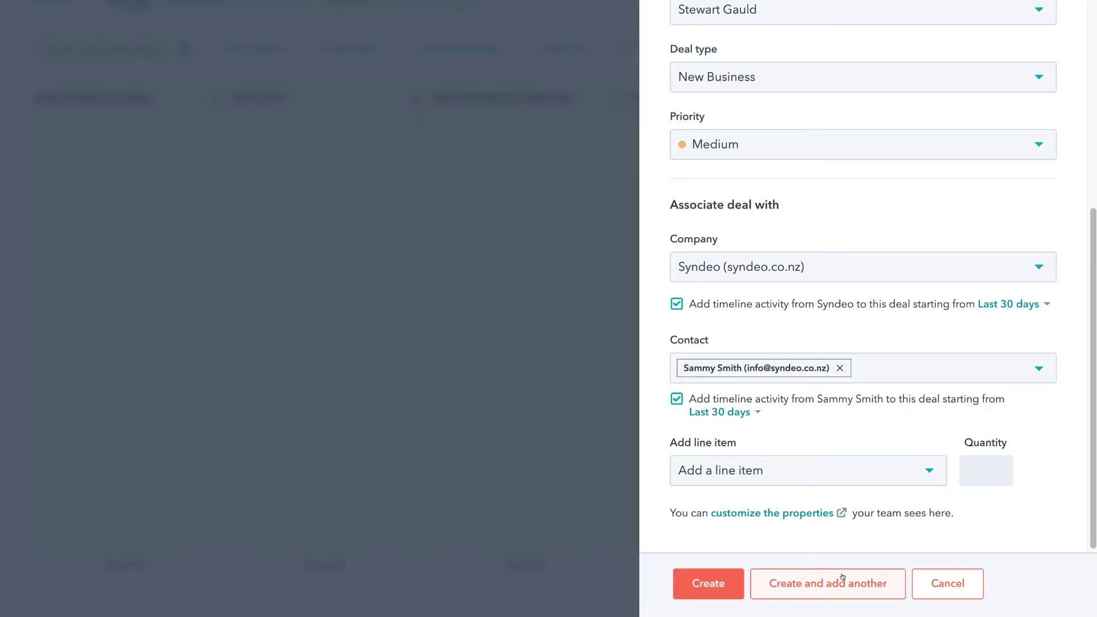
pyautogui.click(708, 584)
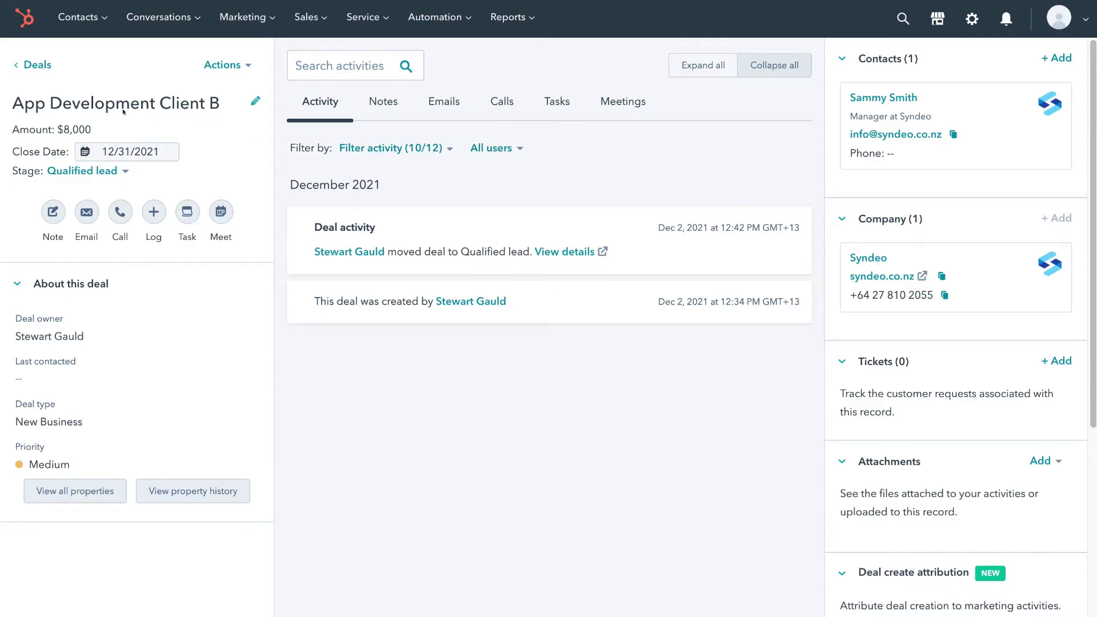
# Review the App Development Client B deal in its board preview, then in its full record.
pyautogui.click(30, 67)
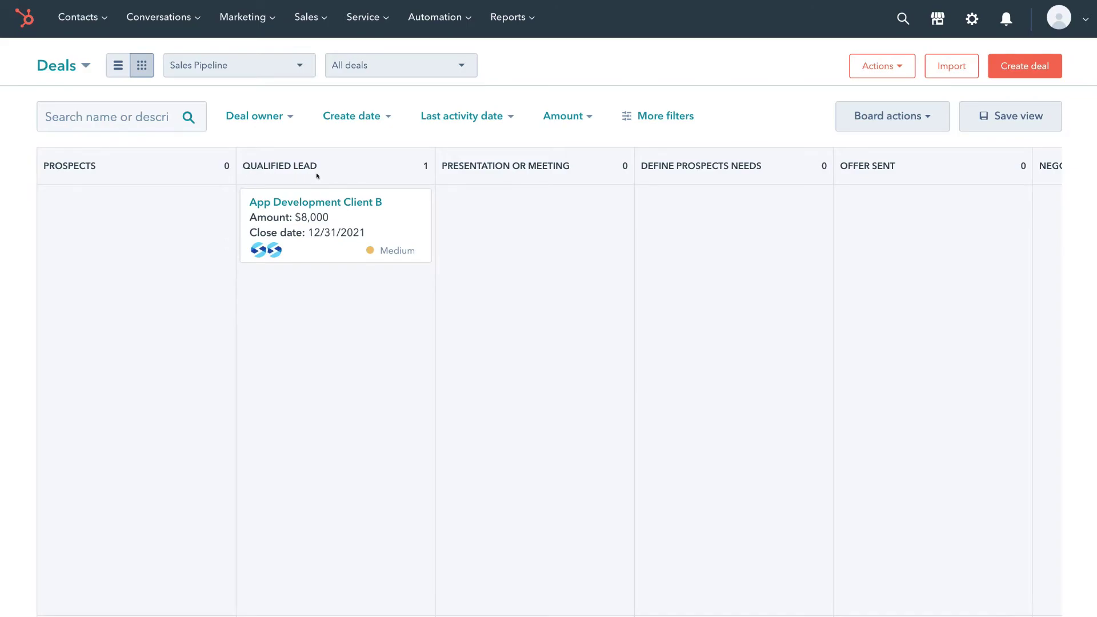
pyautogui.click(372, 219)
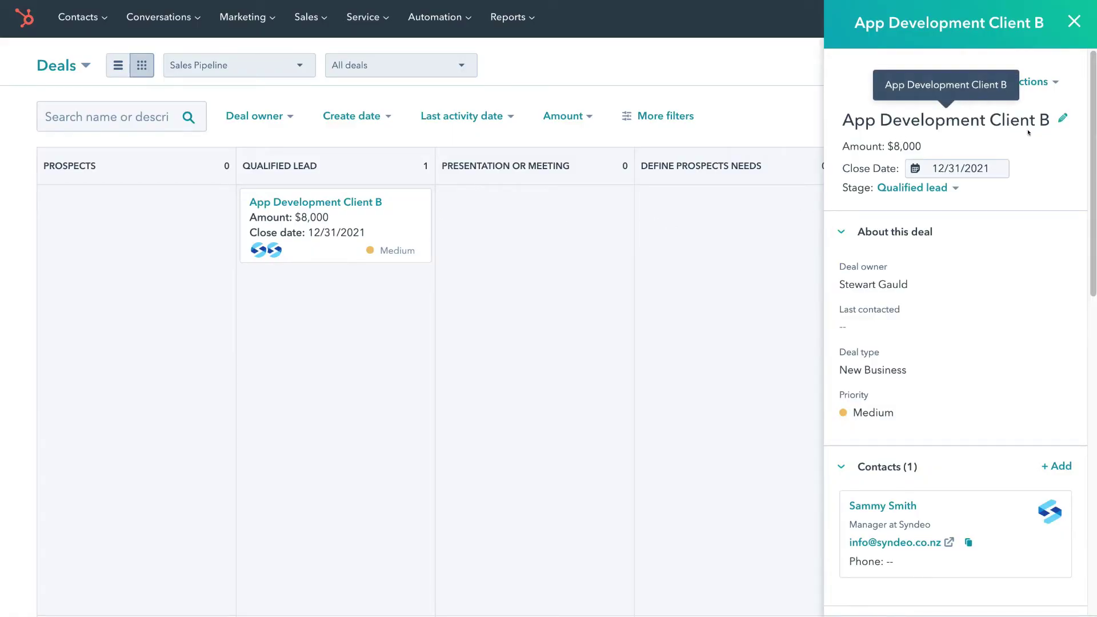
pyautogui.scroll(-10, 994, 278)
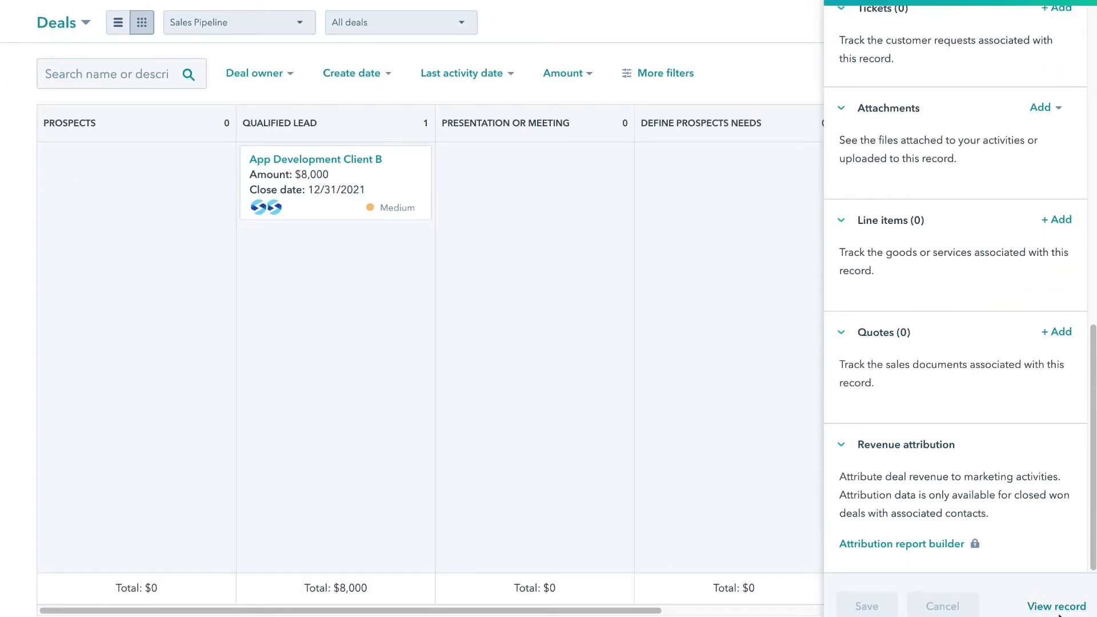
pyautogui.click(1039, 606)
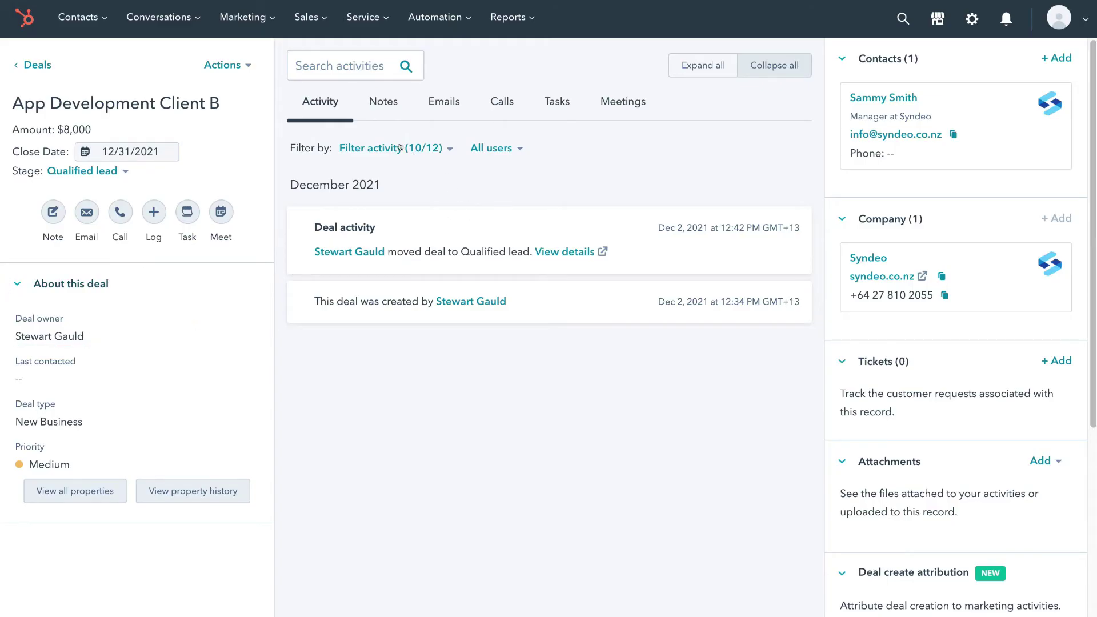
# Return to the deals board and move the App Development Client B deal to the Define prospects needs stage.
pyautogui.click(27, 65)
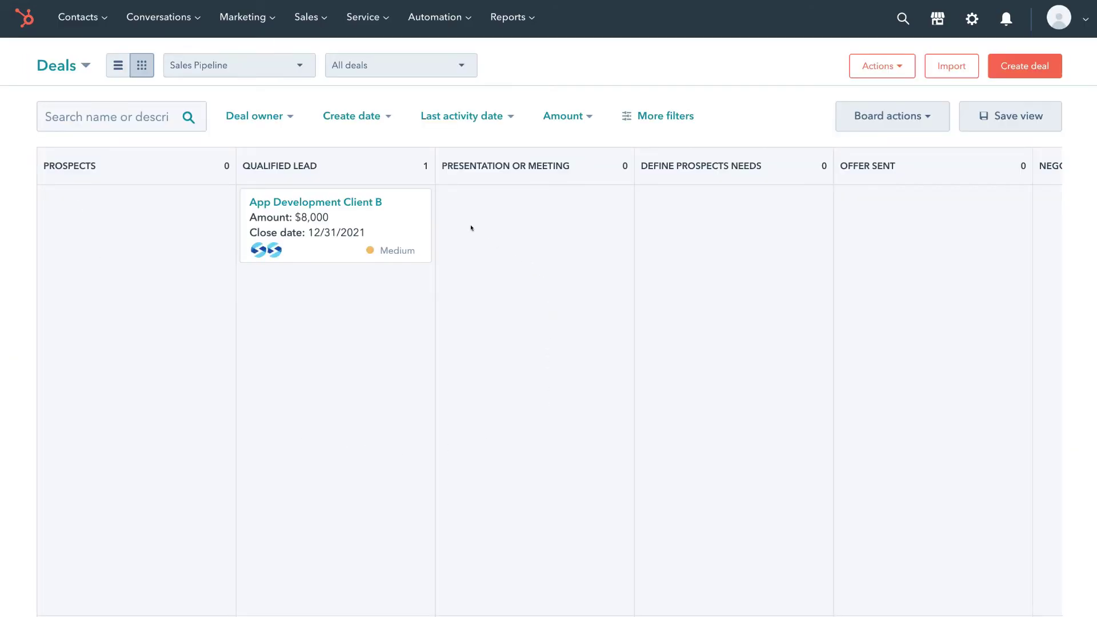
pyautogui.moveTo(399, 218); pyautogui.dragTo(769, 213)
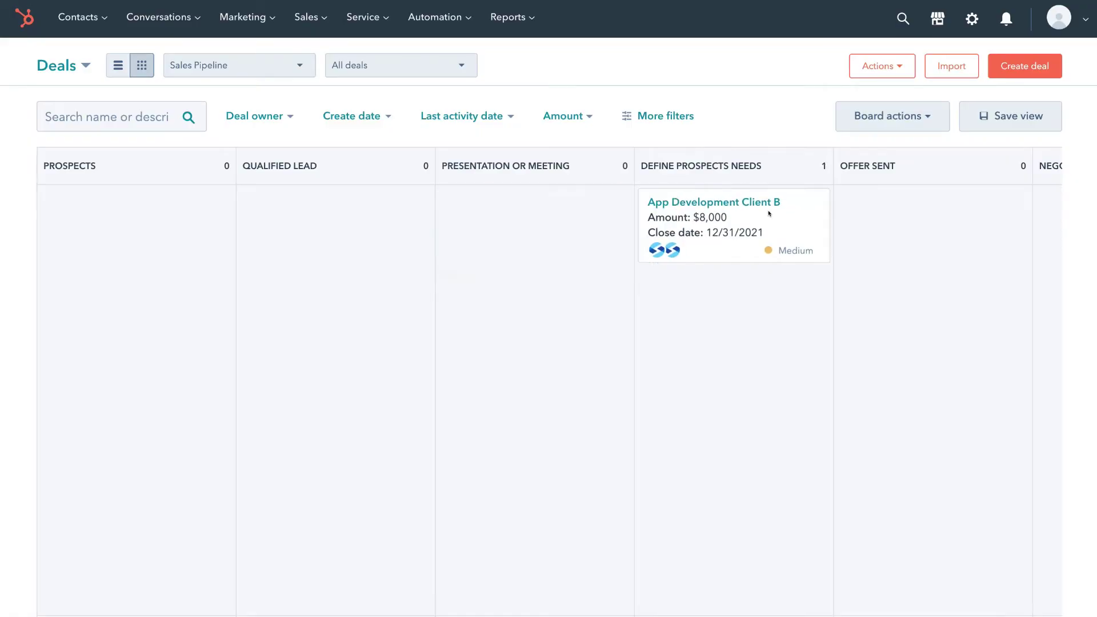
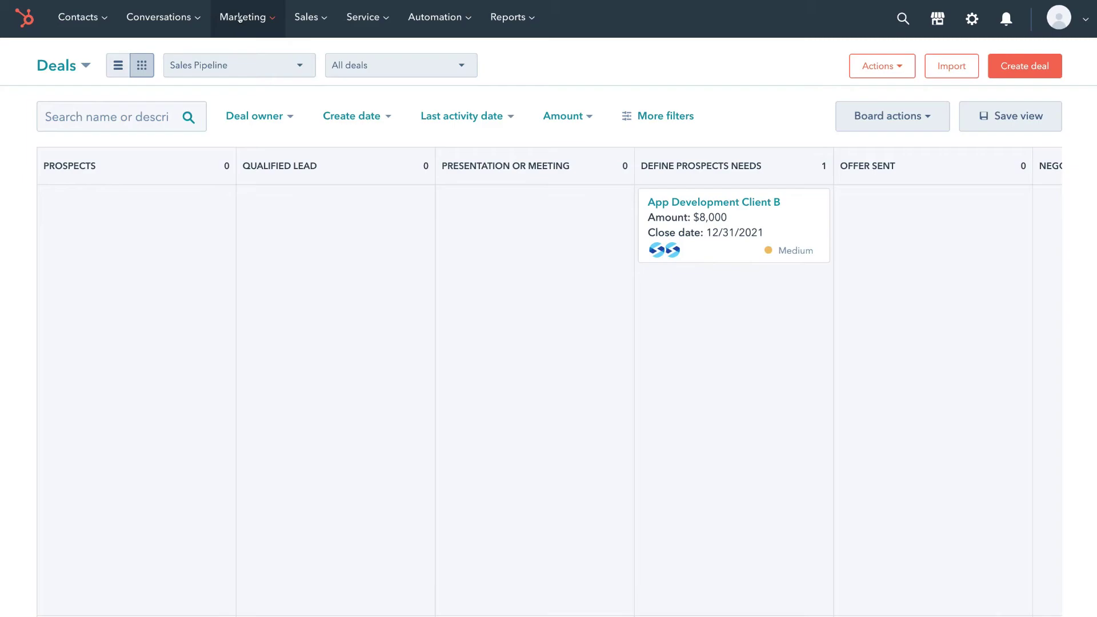
pyautogui.click(240, 19)
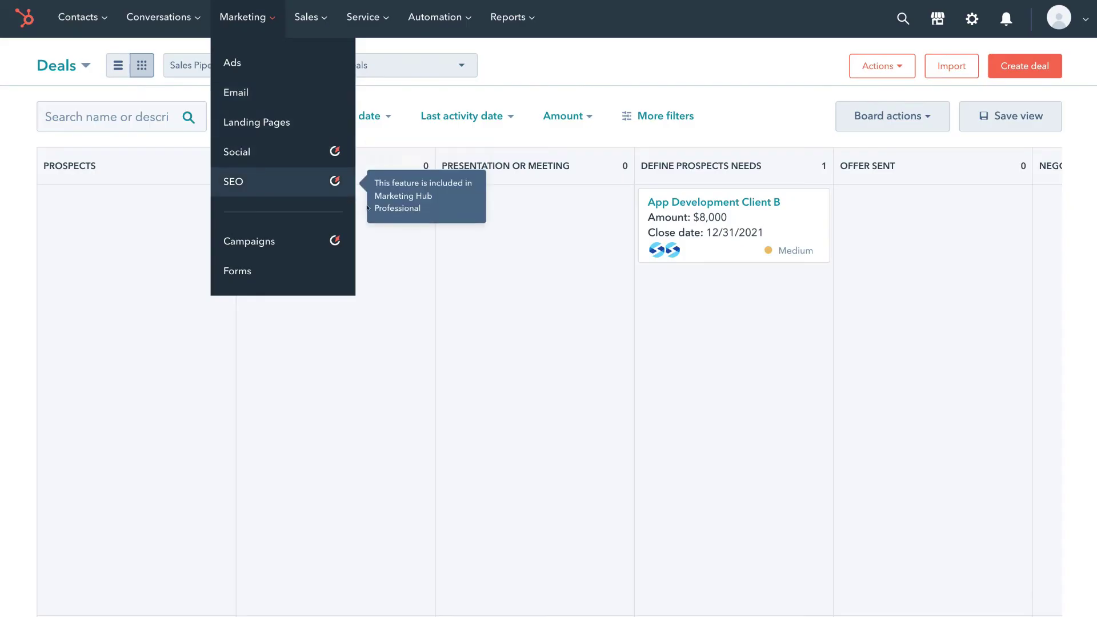
pyautogui.click(559, 241)
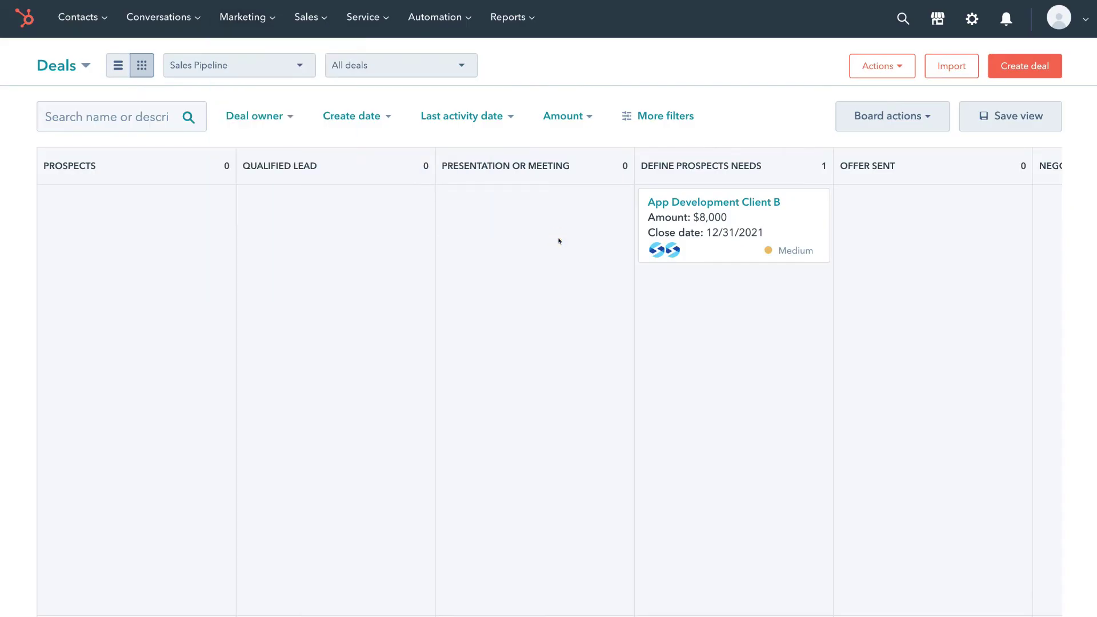